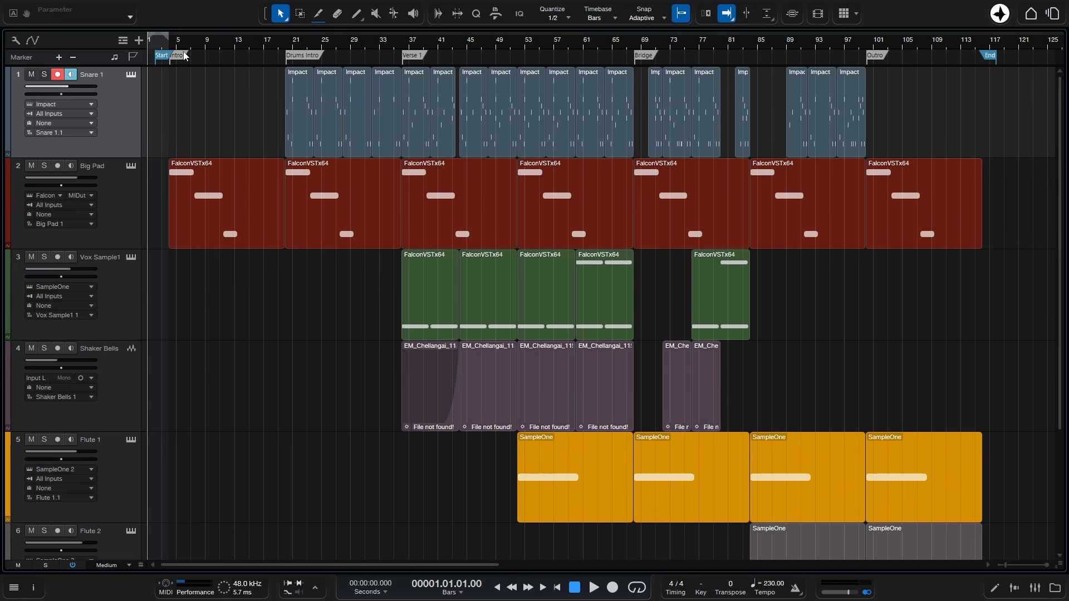
# - Create arranger sections from the song markers and select the Intro, Drums Intro, Verse 1 and Bridge sections in turn
pyautogui.rightClick(301, 56)
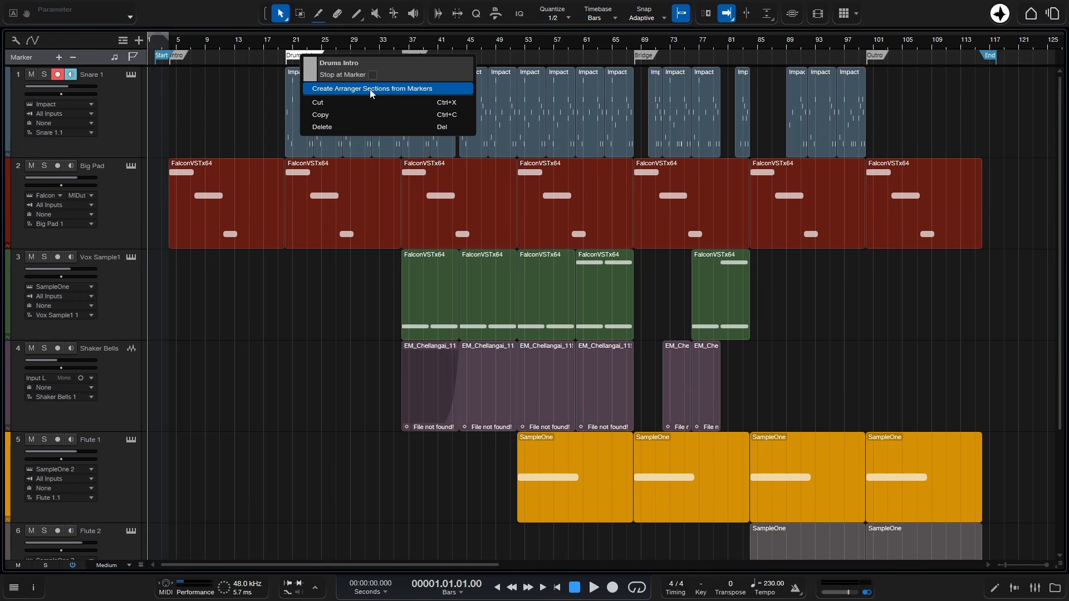
pyautogui.click(355, 90)
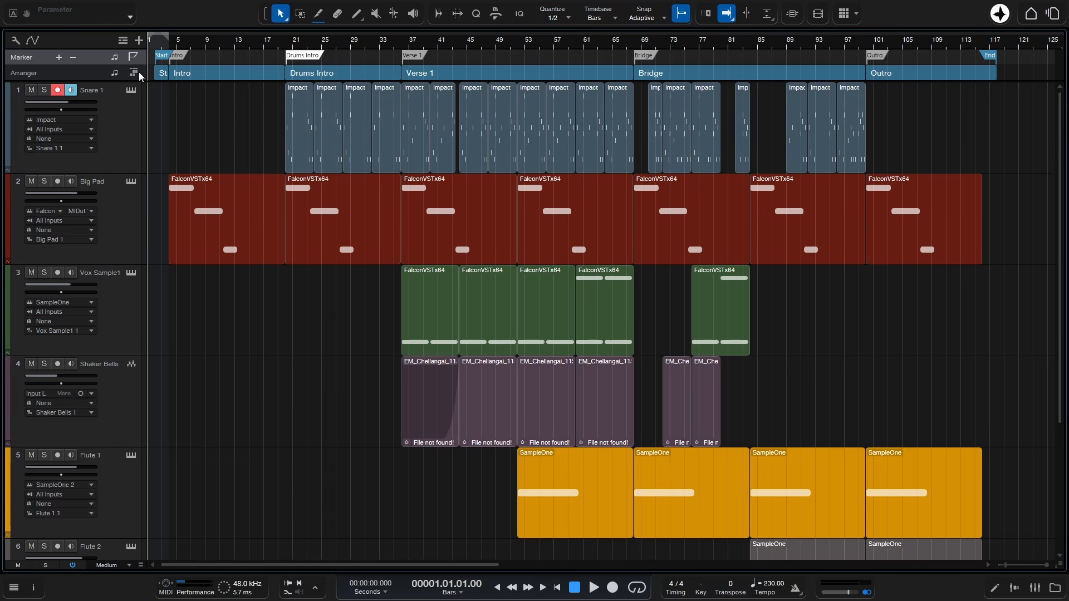
pyautogui.click(212, 75)
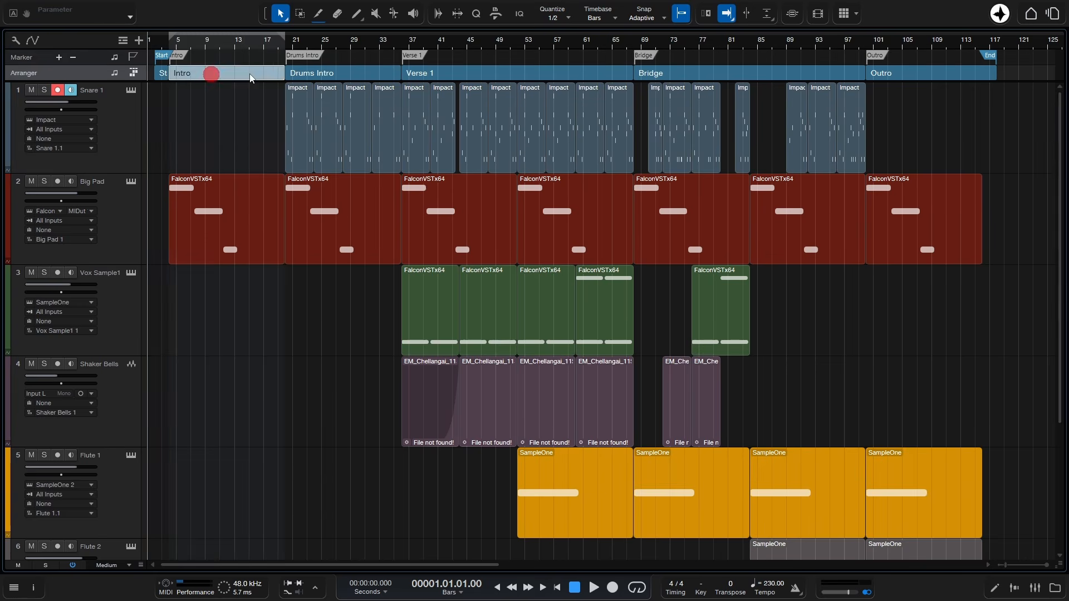
pyautogui.click(334, 73)
pyautogui.click(512, 74)
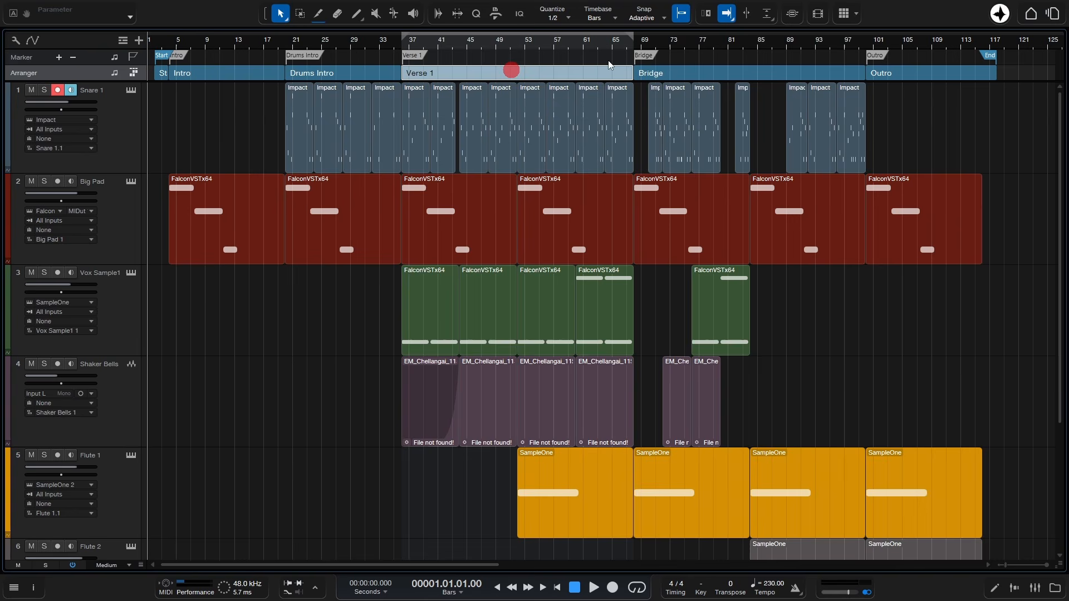
pyautogui.click(705, 73)
pyautogui.click(645, 57)
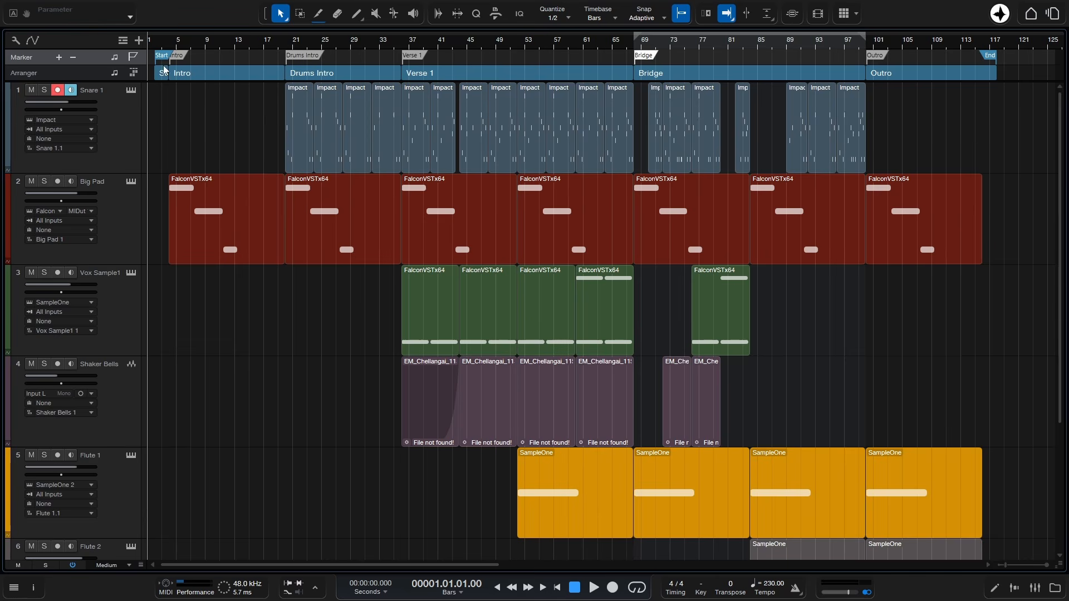
# - Delete the short Start section from the arranger track
pyautogui.moveTo(198, 43); pyautogui.dragTo(265, 54)
pyautogui.click(176, 79)
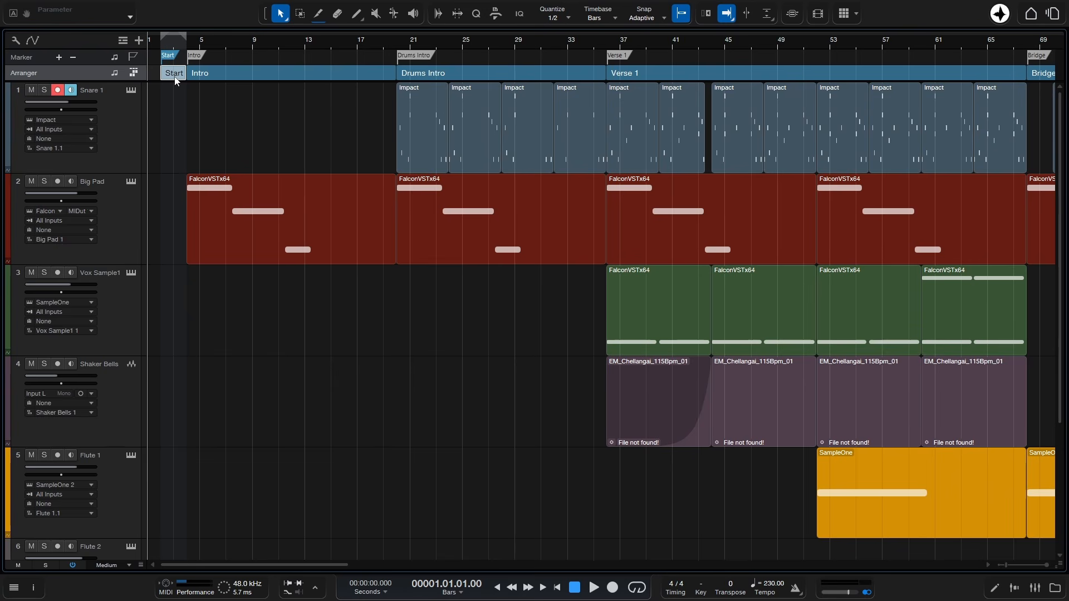
pyautogui.press('Delete')
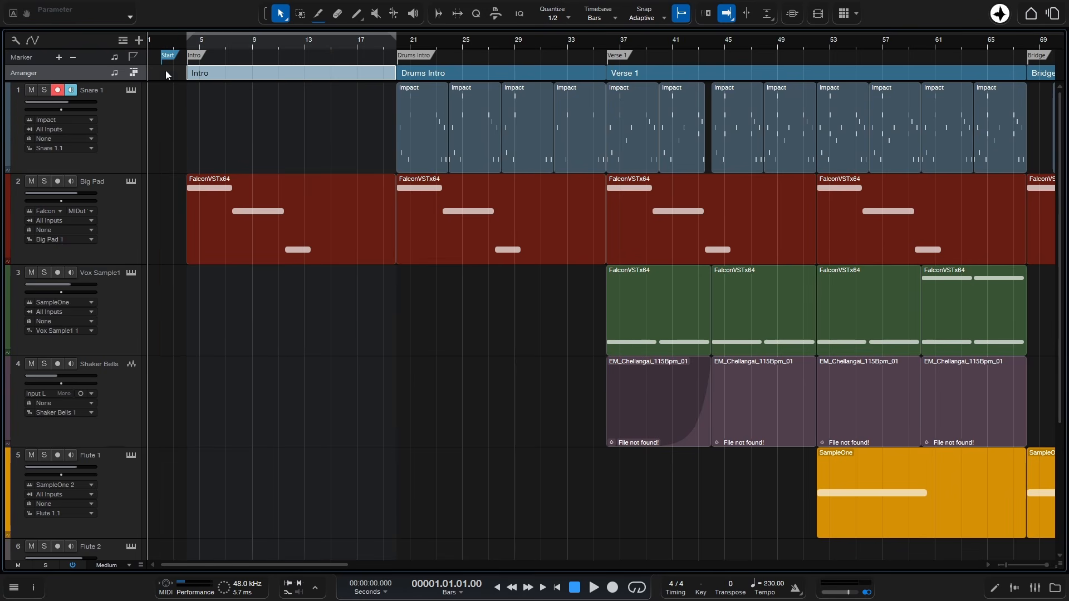
pyautogui.click(245, 110)
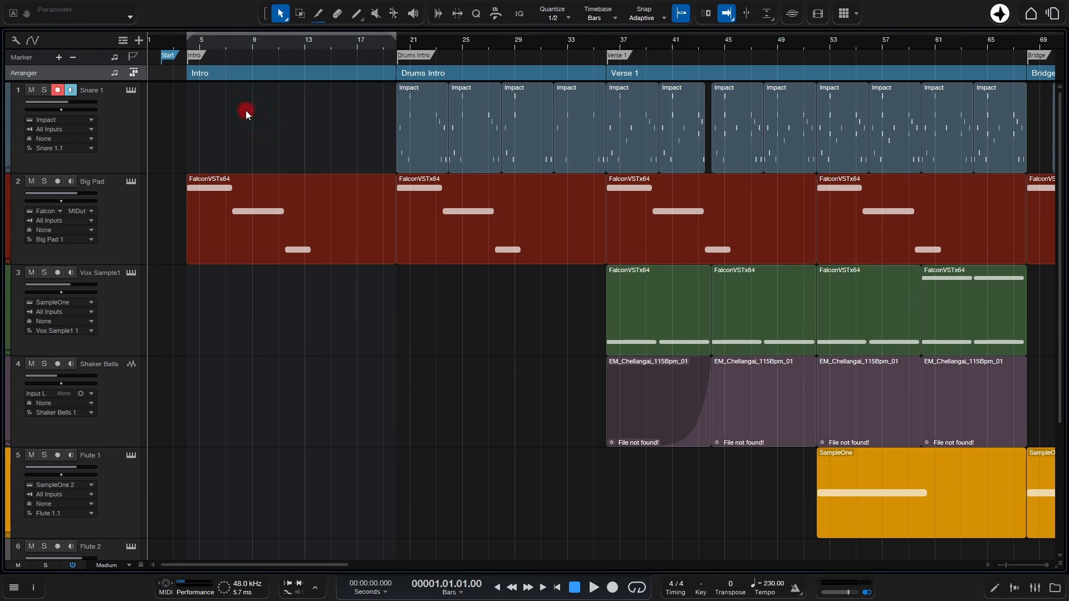
pyautogui.rightClick(262, 77)
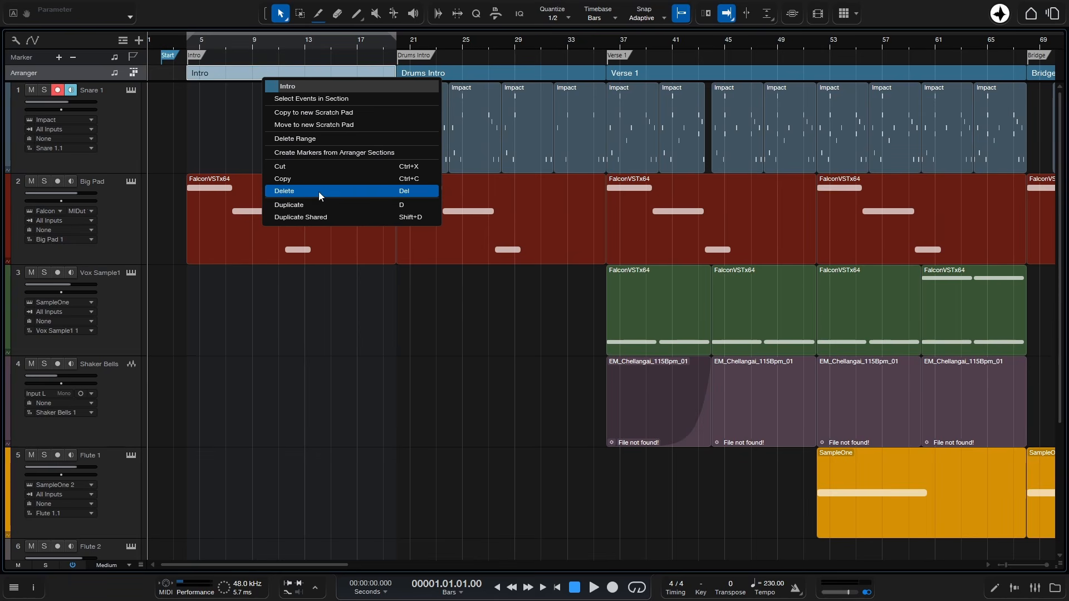
pyautogui.click(312, 346)
# - Try moving the Drums Intro section between Verse 1 and Bridge, and undo the move
pyautogui.moveTo(503, 45); pyautogui.dragTo(491, 40)
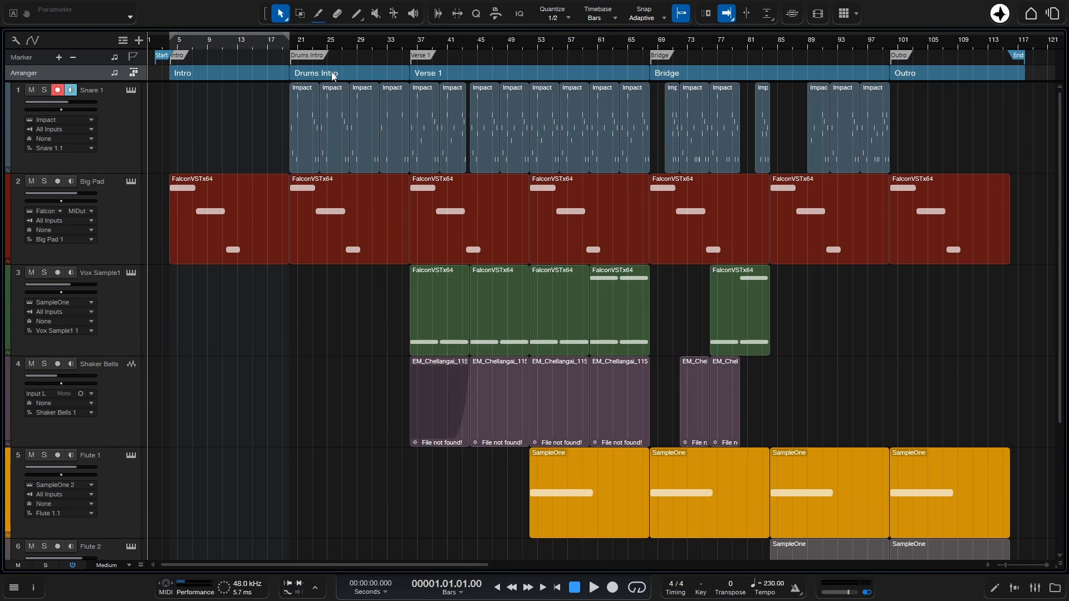
pyautogui.moveTo(340, 72); pyautogui.dragTo(651, 73)
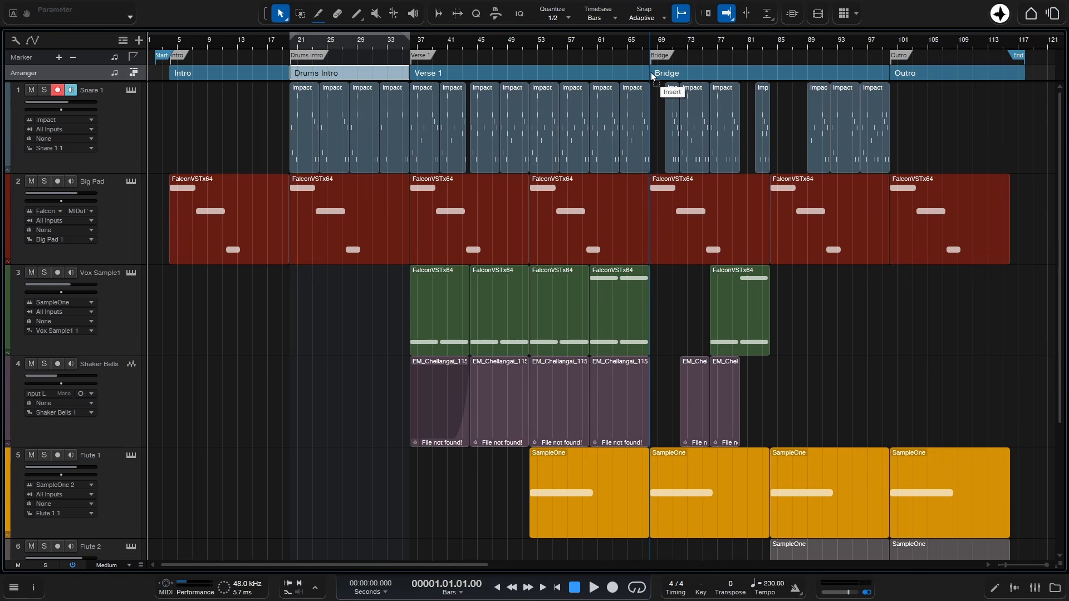
pyautogui.moveTo(650, 72); pyautogui.dragTo(650, 71)
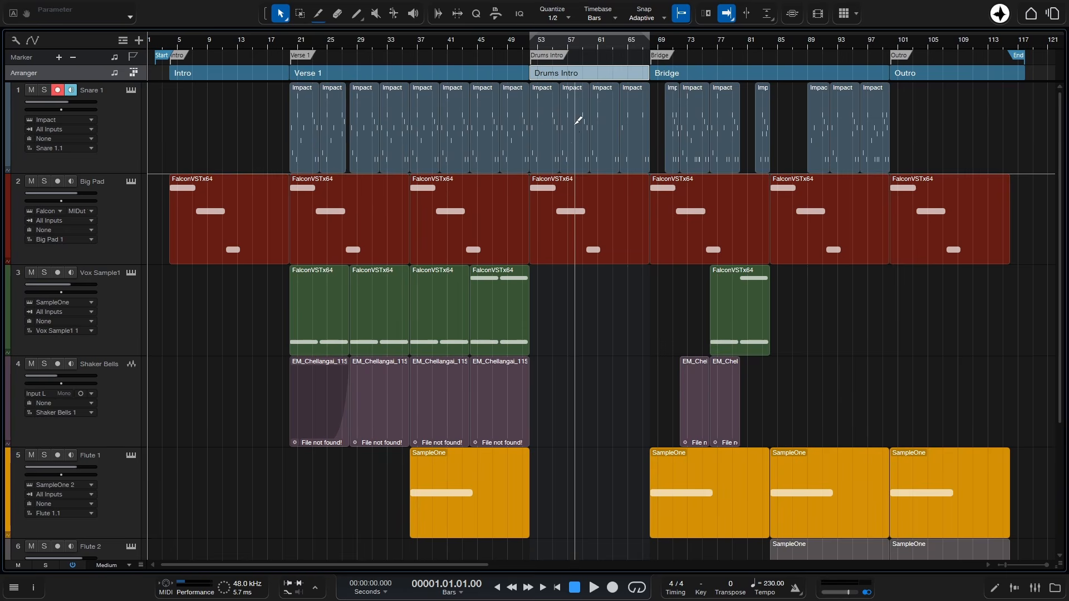
pyautogui.hotkey('ctrl', 'z')
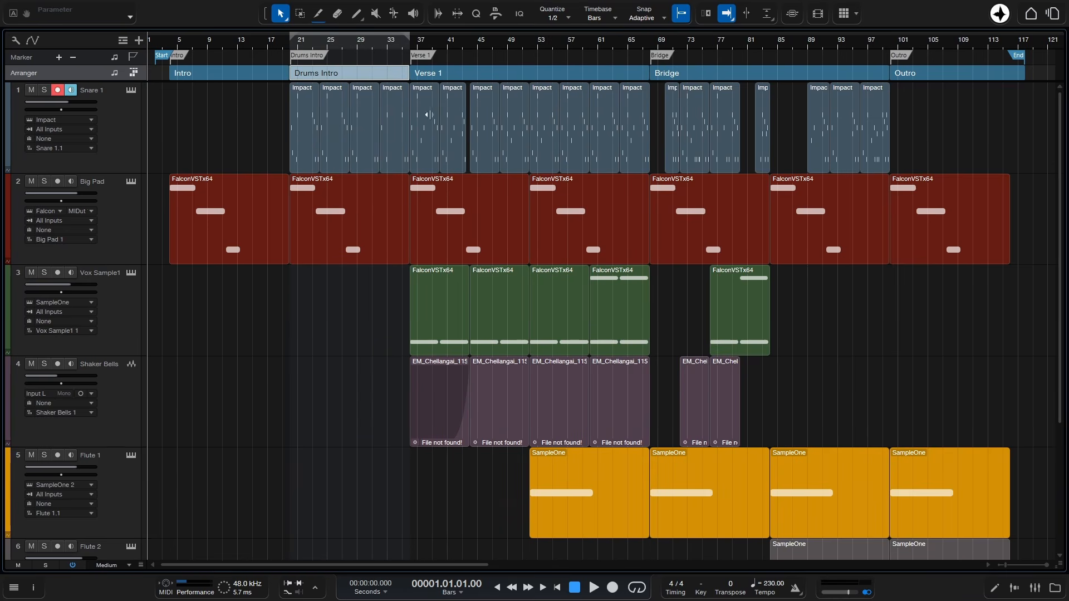
# - Try inserting a copy of the Drums Intro section between Verse 1 and Bridge, and undo the insertion
pyautogui.click(331, 74)
pyautogui.moveTo(331, 74); pyautogui.dragTo(643, 72)
pyautogui.moveTo(649, 73); pyautogui.dragTo(650, 72)
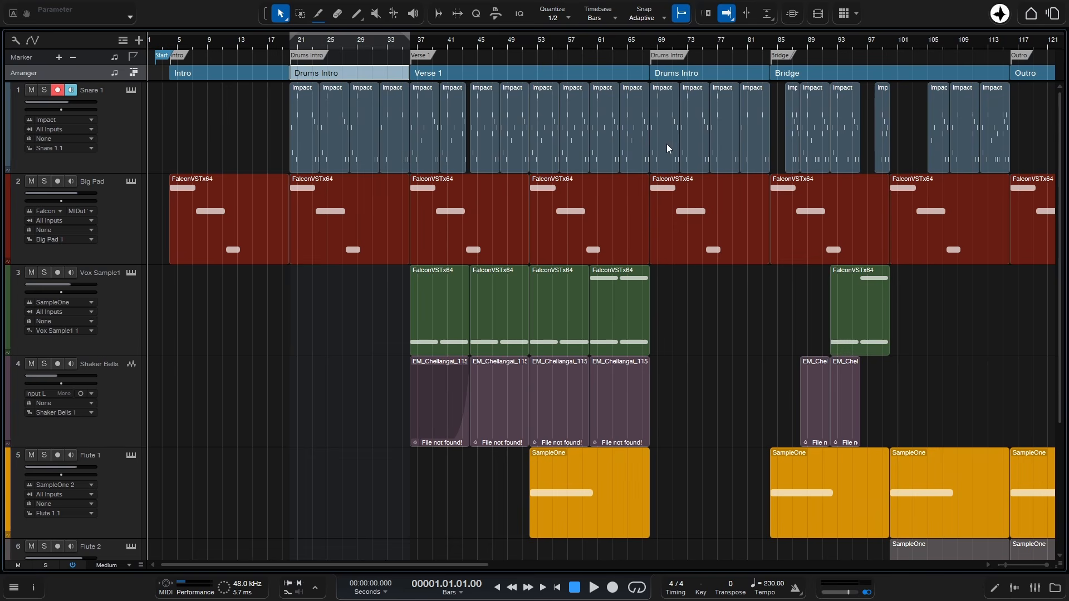
pyautogui.hotkey('ctrl', 'z')
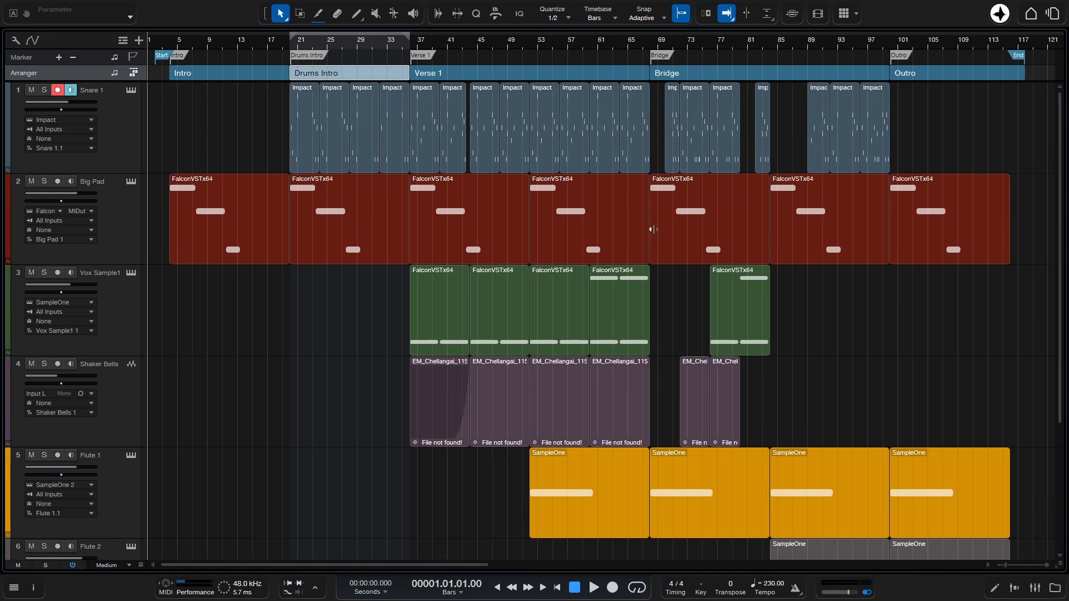
# - Copy the Drums Intro section, paste it at bar 100 where Outro begins, and undo the paste
pyautogui.rightClick(354, 73)
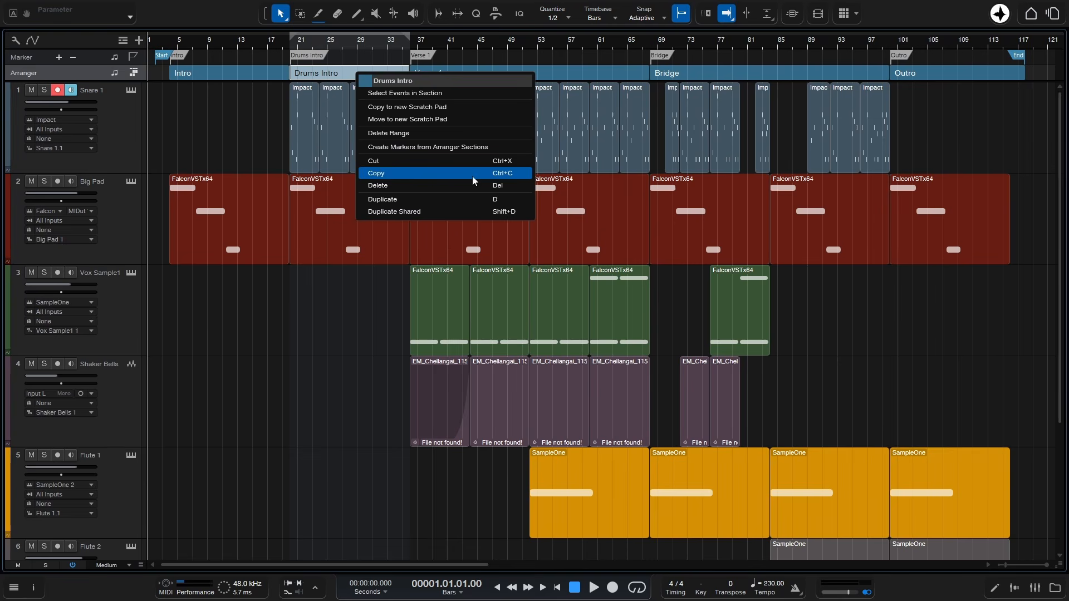
pyautogui.click(409, 177)
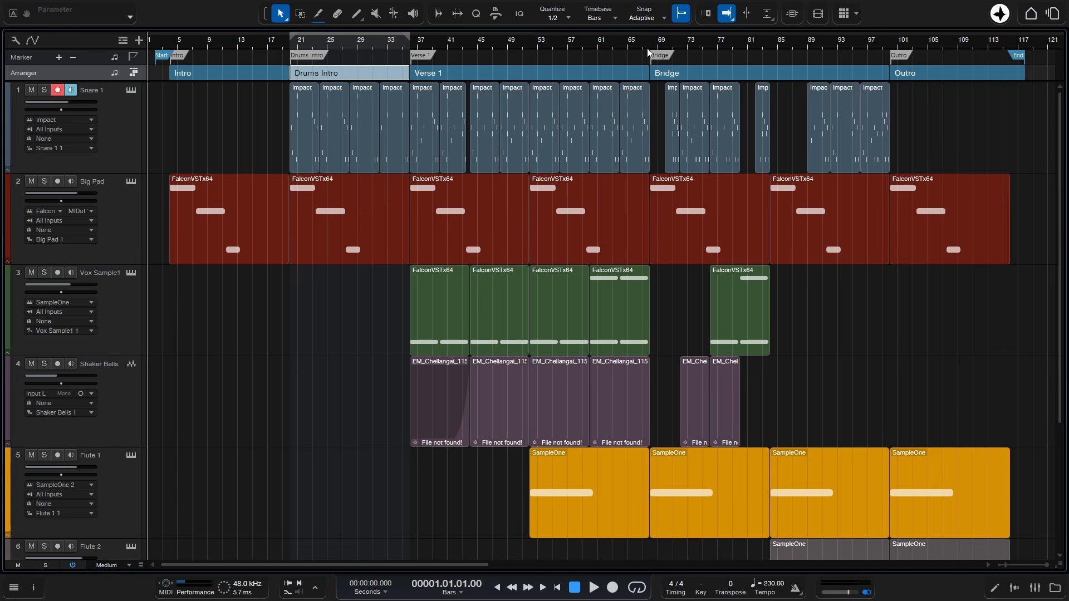
pyautogui.click(891, 45)
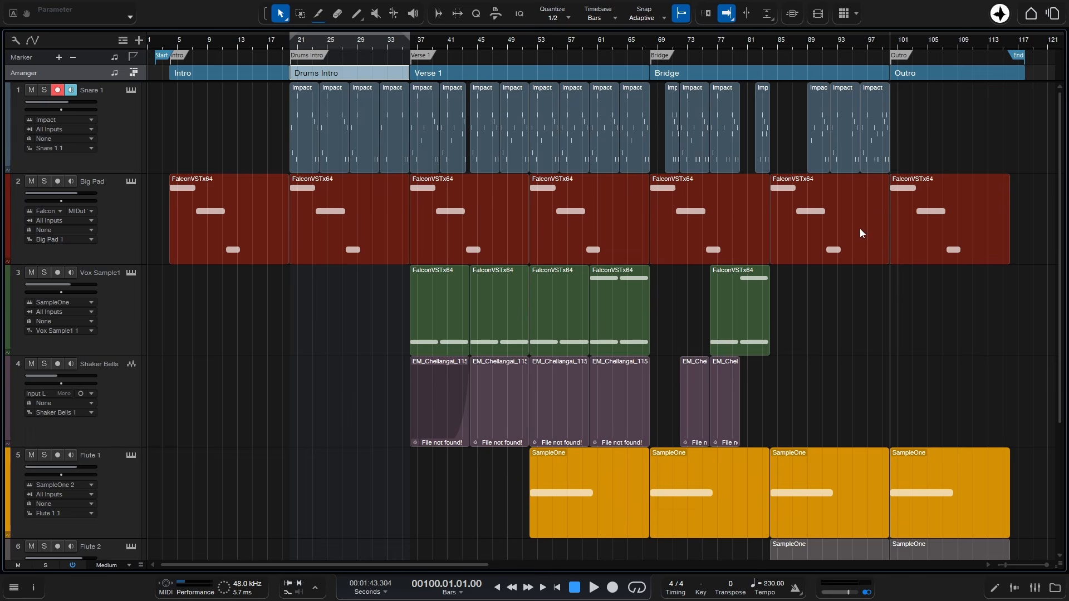
pyautogui.hotkey('ctrl', 'v')
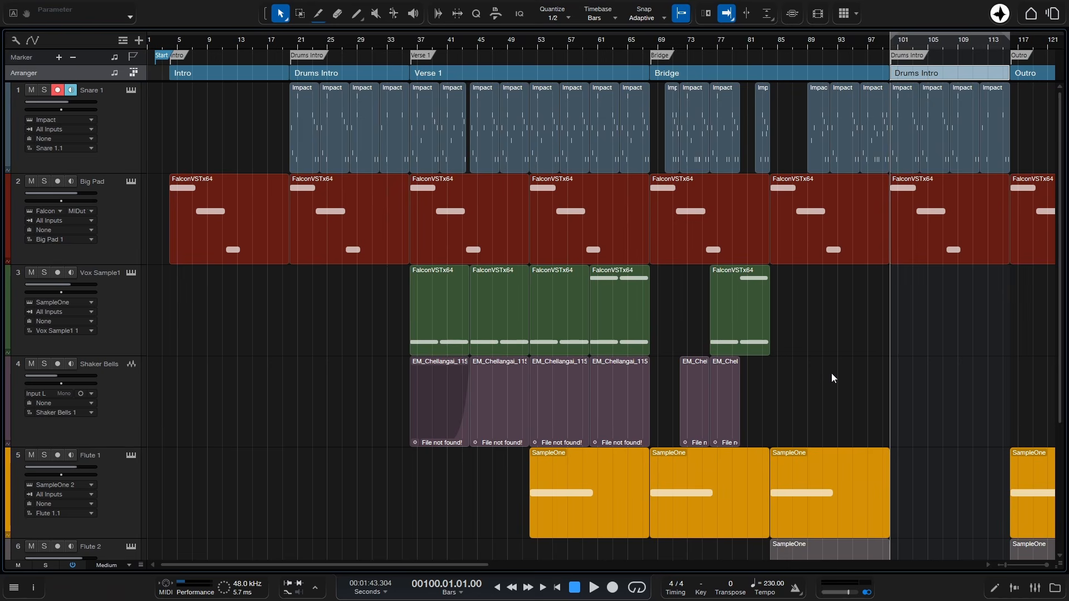
pyautogui.hotkey('ctrl', 'z')
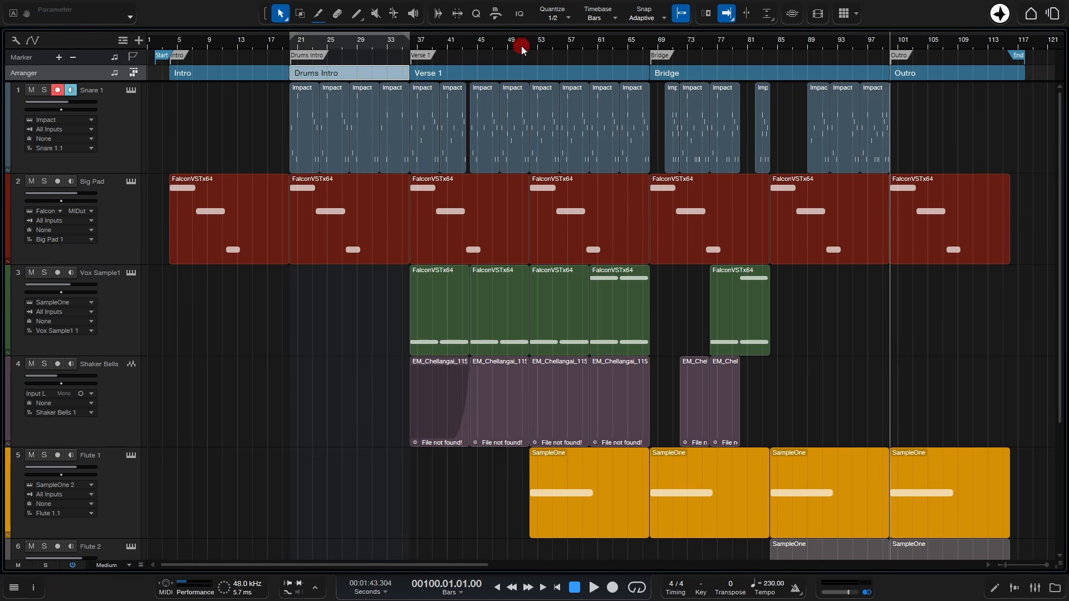
# - Try moving the Outro section to about bar 109, leaving a gap after Bridge, and undo the move
pyautogui.scroll(-2, 519, 40)
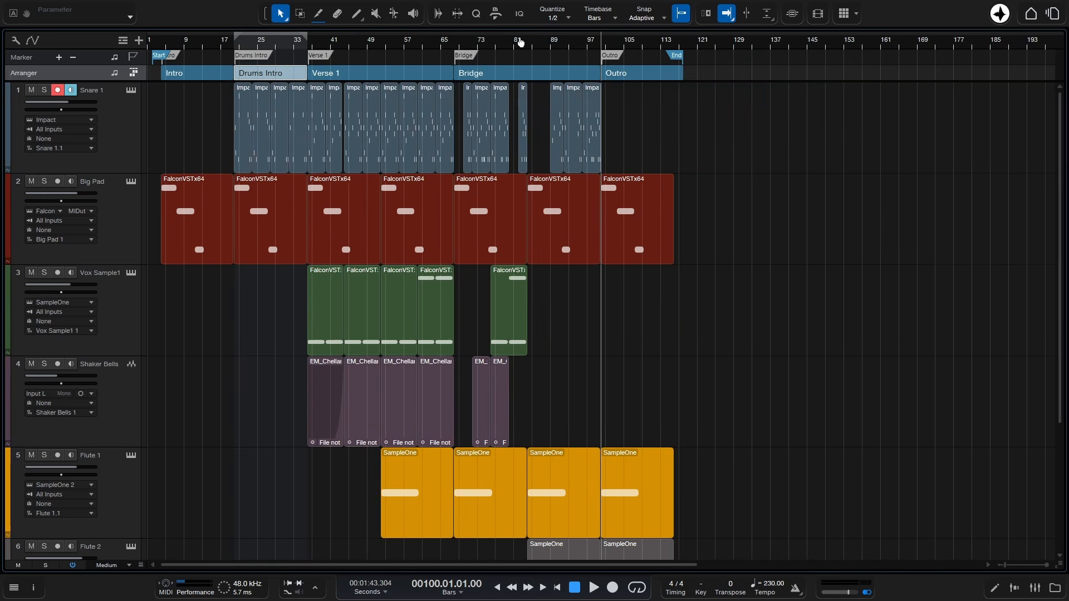
pyautogui.scroll(1, 519, 40)
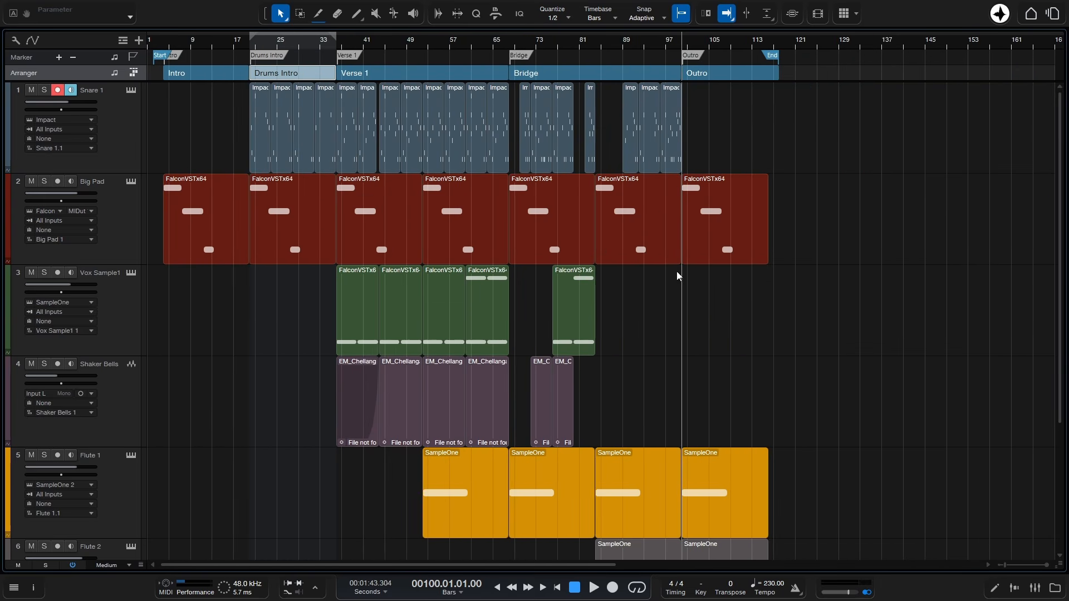
pyautogui.click(711, 75)
pyautogui.moveTo(705, 75); pyautogui.dragTo(747, 78)
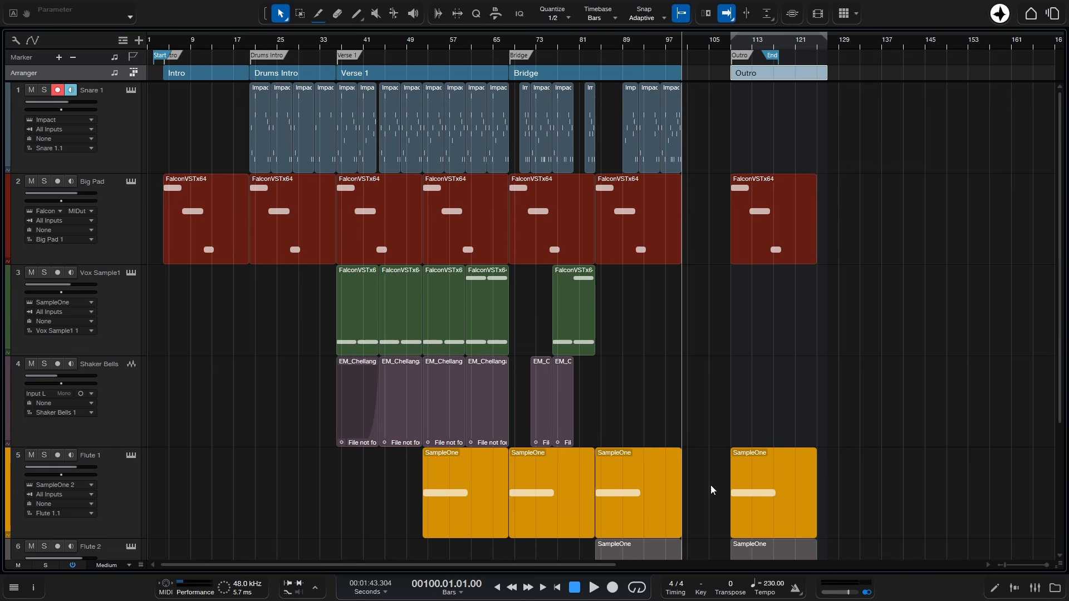
pyautogui.hotkey('ctrl', 'z')
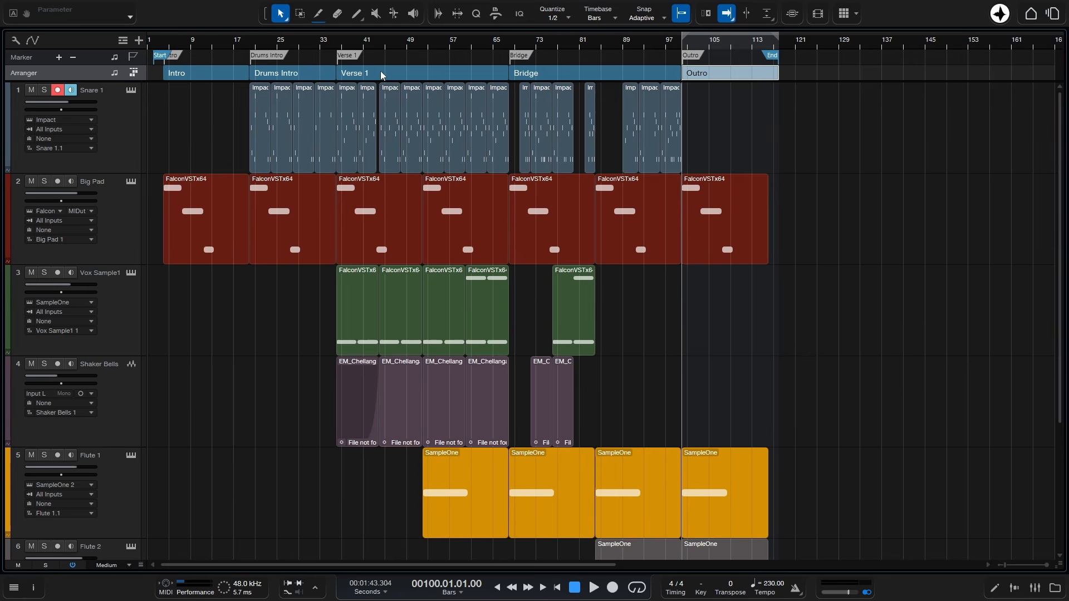
# - Play the song from Verse 1, jump to Bridge, Outro and Drums Intro during playback, and stop playback
pyautogui.doubleClick(401, 75)
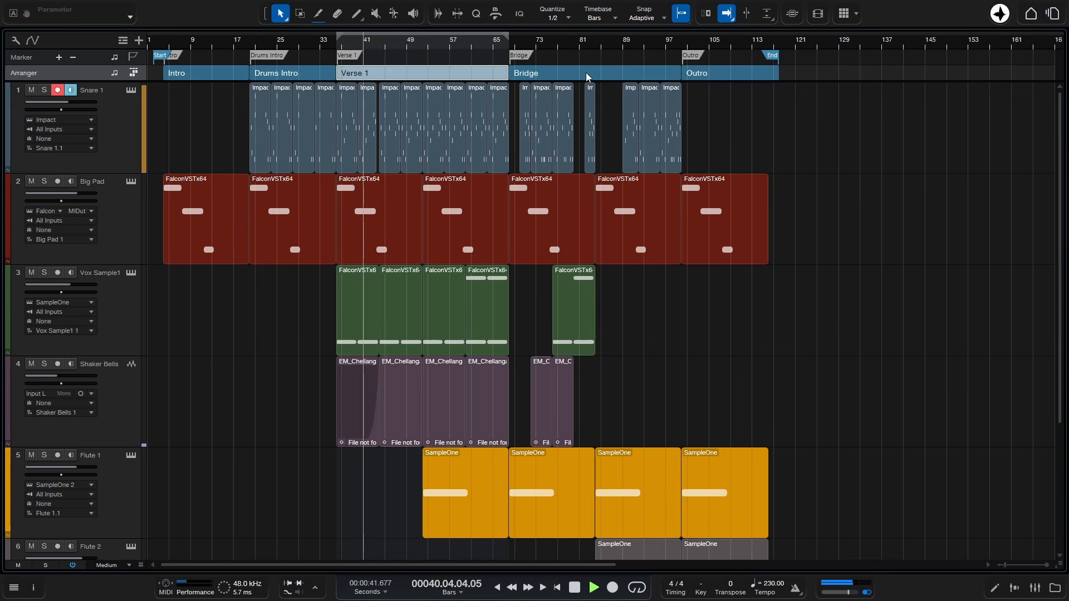
pyautogui.click(568, 73)
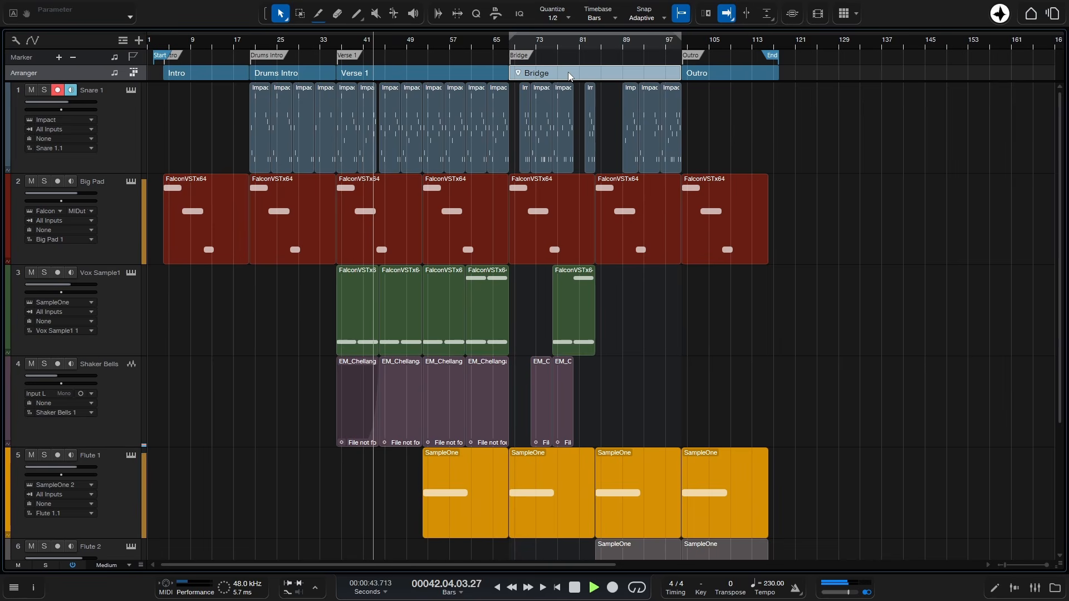
pyautogui.click(703, 74)
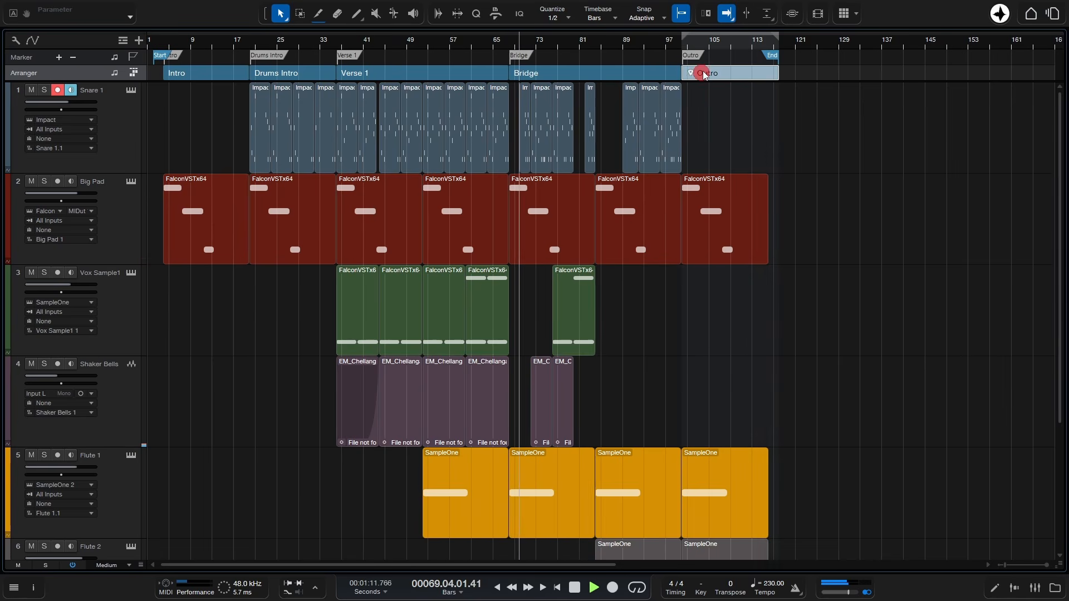
pyautogui.click(278, 73)
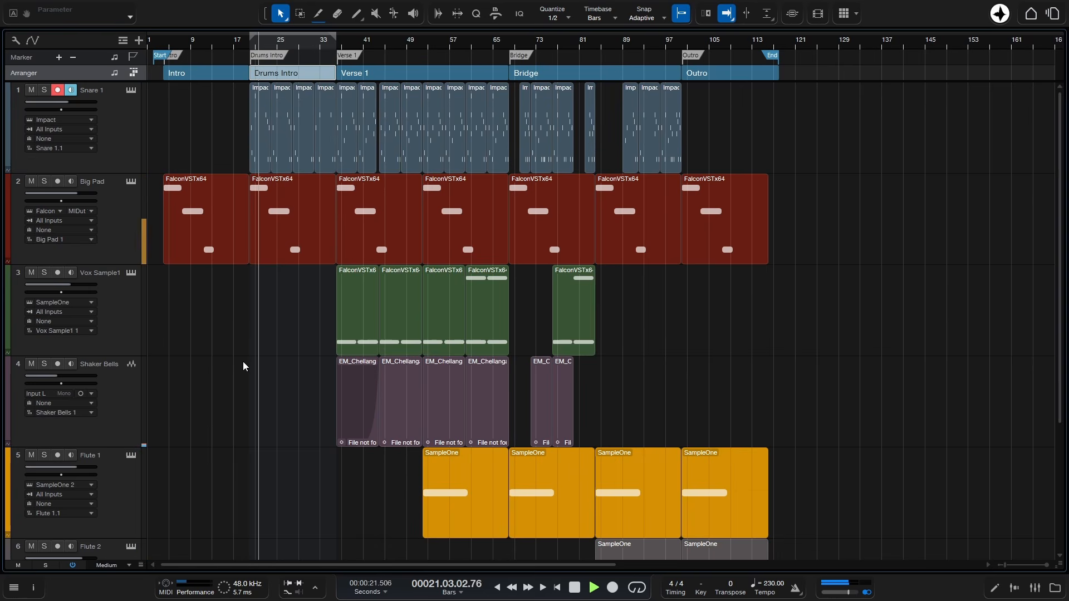
pyautogui.press('space')
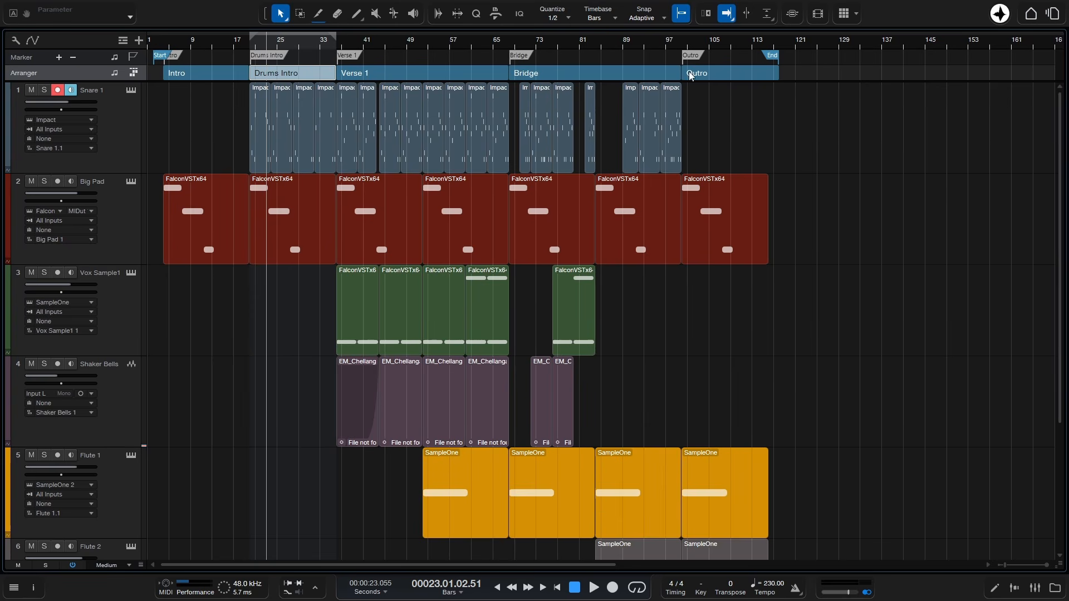
# - Select all events within the Verse 1 section and clear the selection
pyautogui.click(421, 73)
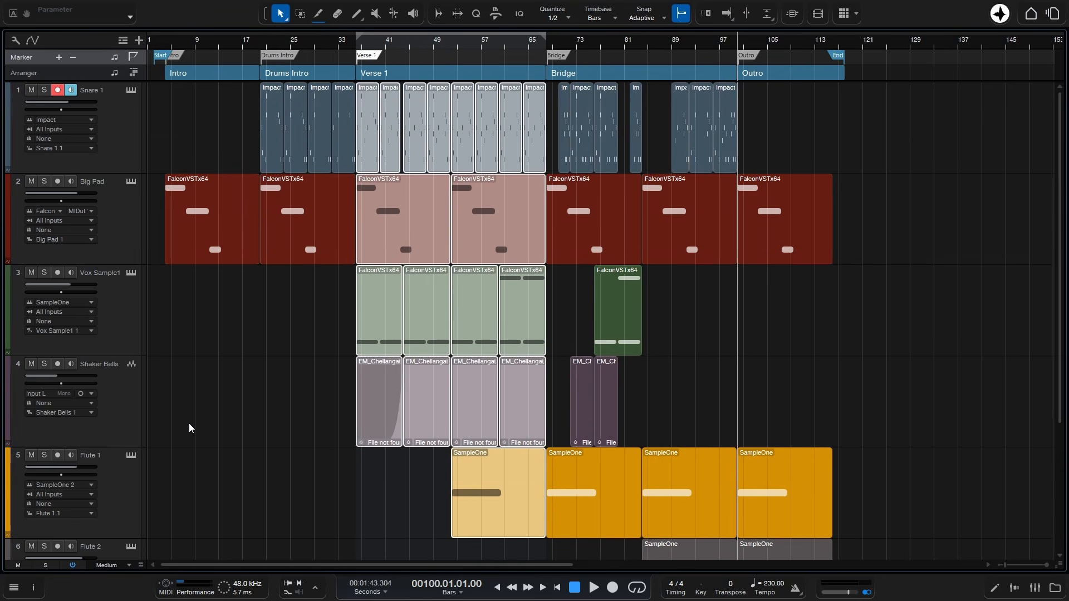
pyautogui.click(220, 427)
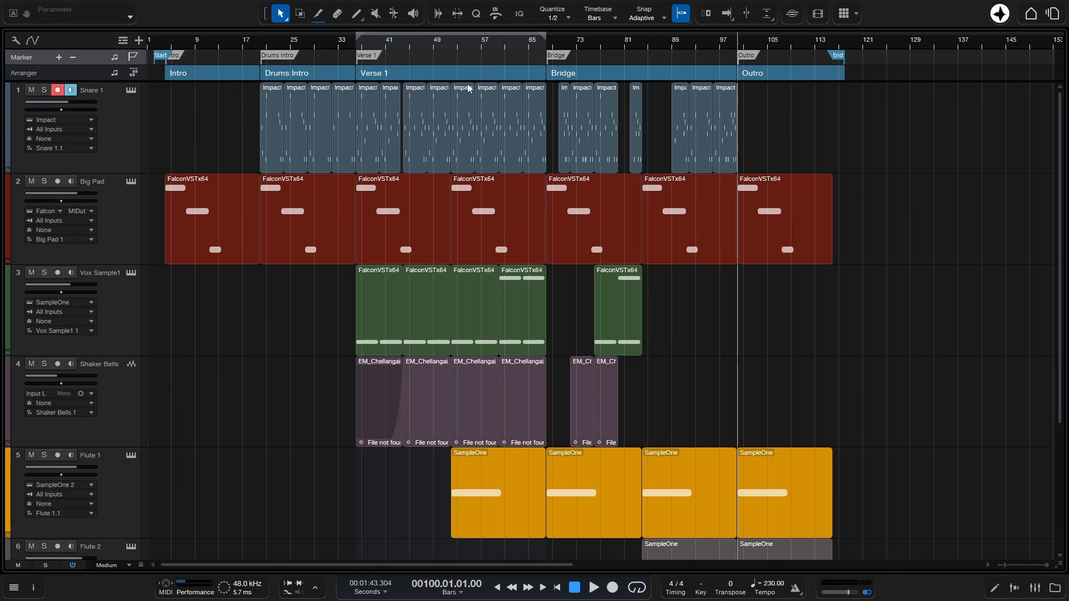
# - Change the Verse 1 section's name to "Rename" and its color to dark red
pyautogui.rightClick(432, 72)
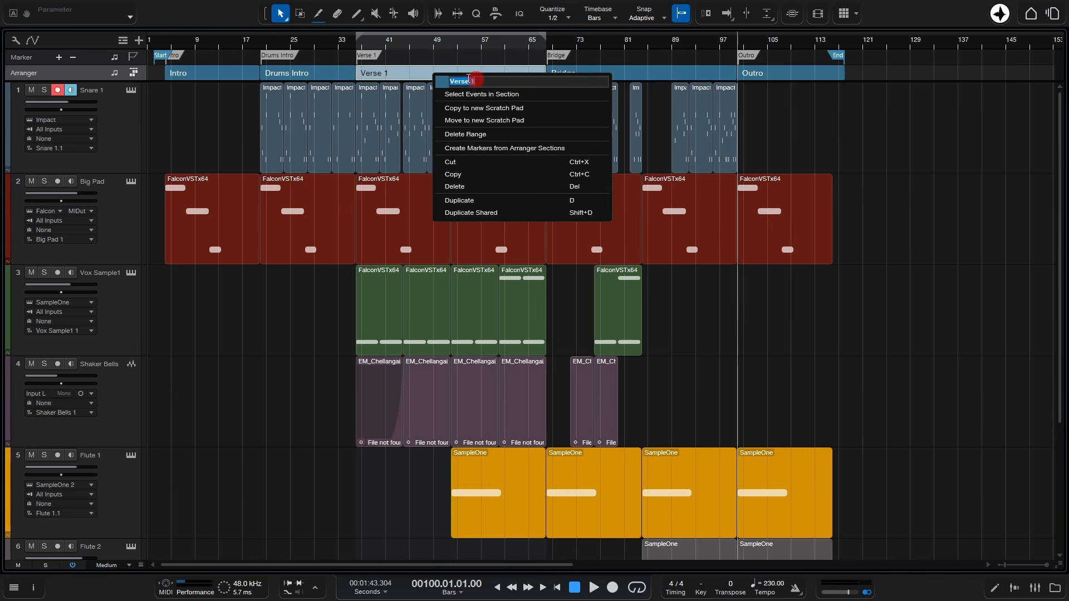
pyautogui.write('Rename')
pyautogui.click(439, 85)
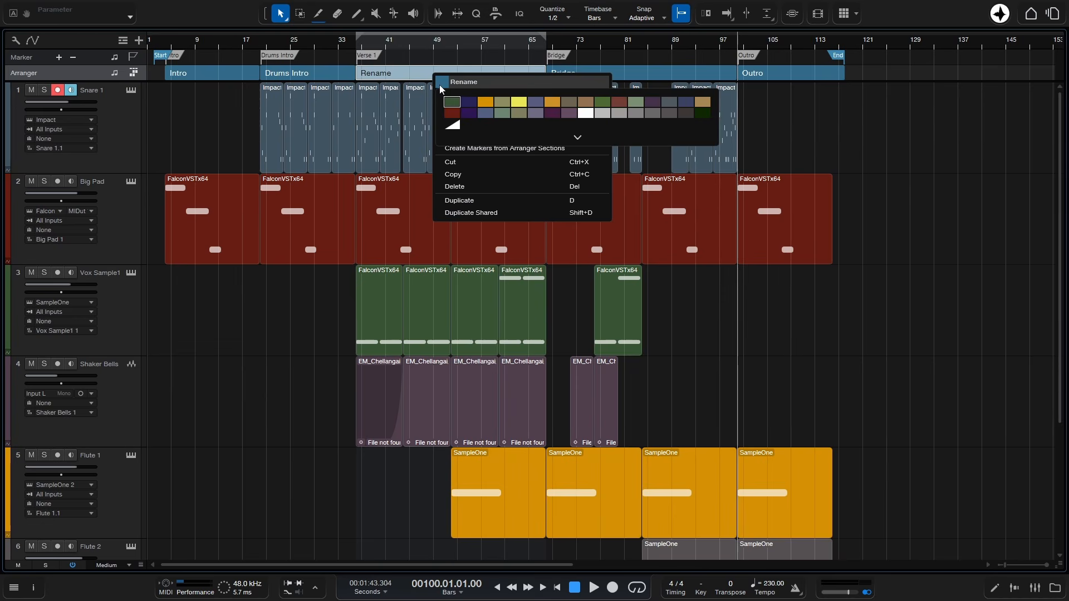
pyautogui.click(452, 113)
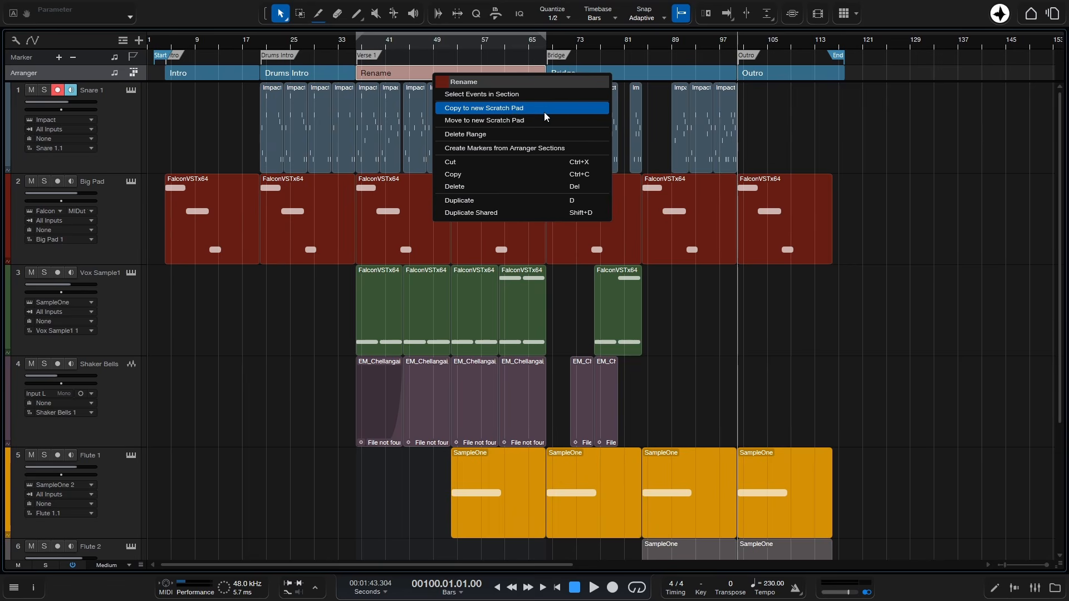
# - Copy the dark red section to a new scratch pad
pyautogui.click(502, 111)
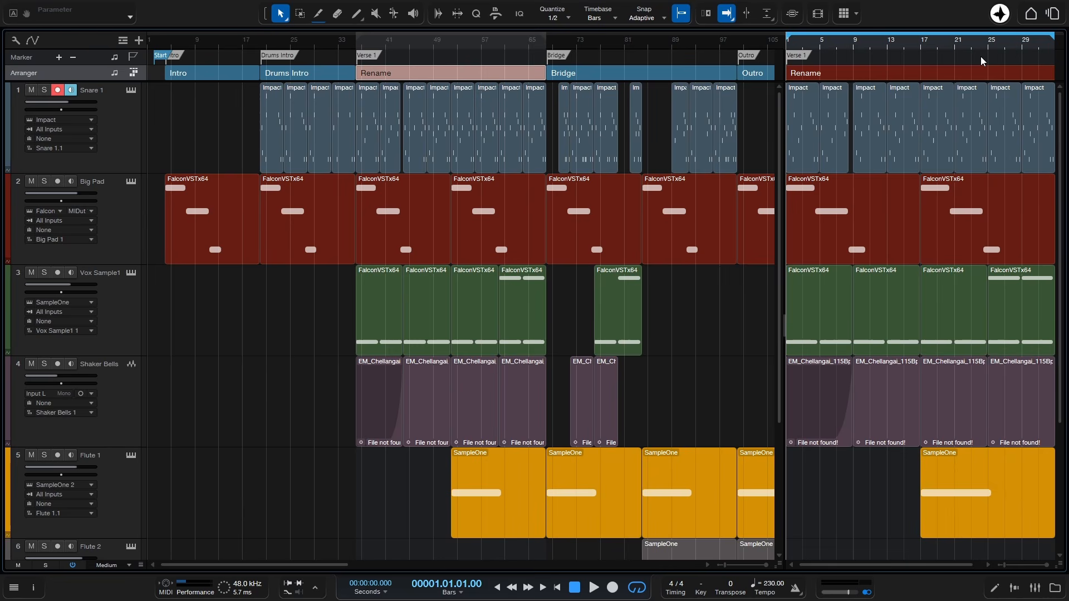
# - Copy the Outro section from the arrangement into the scratch pad, directly after the dark red section
pyautogui.doubleClick(897, 38)
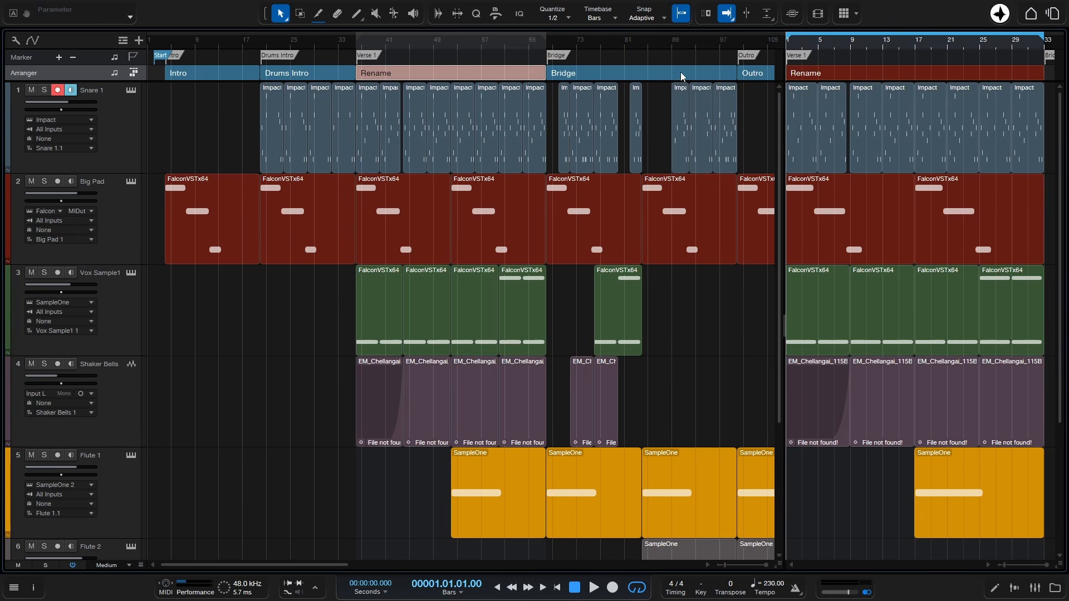
pyautogui.moveTo(757, 75); pyautogui.dragTo(1046, 80)
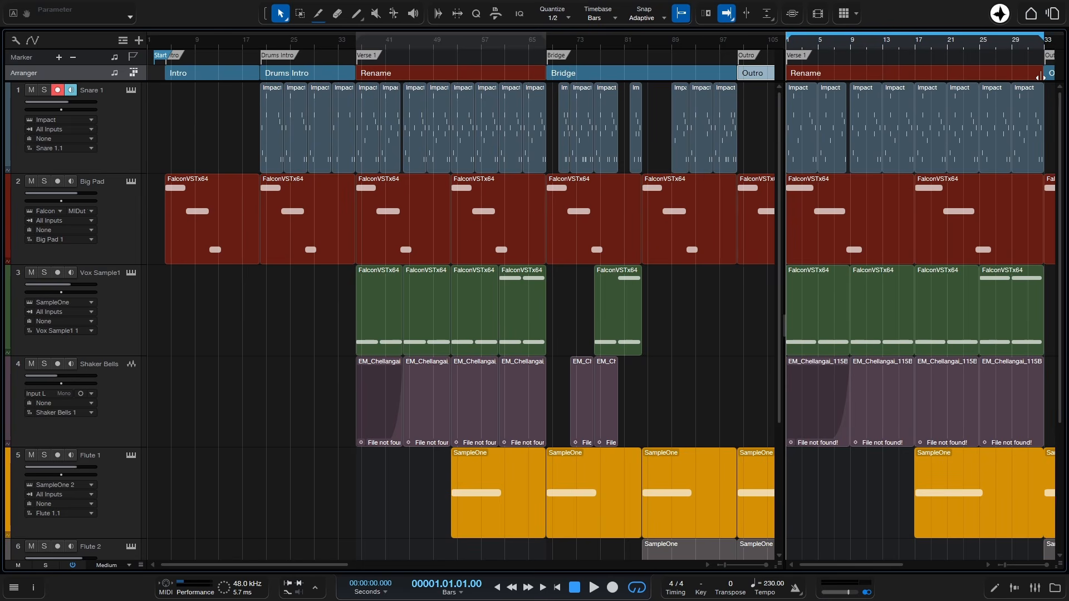
pyautogui.moveTo(846, 565); pyautogui.dragTo(935, 563)
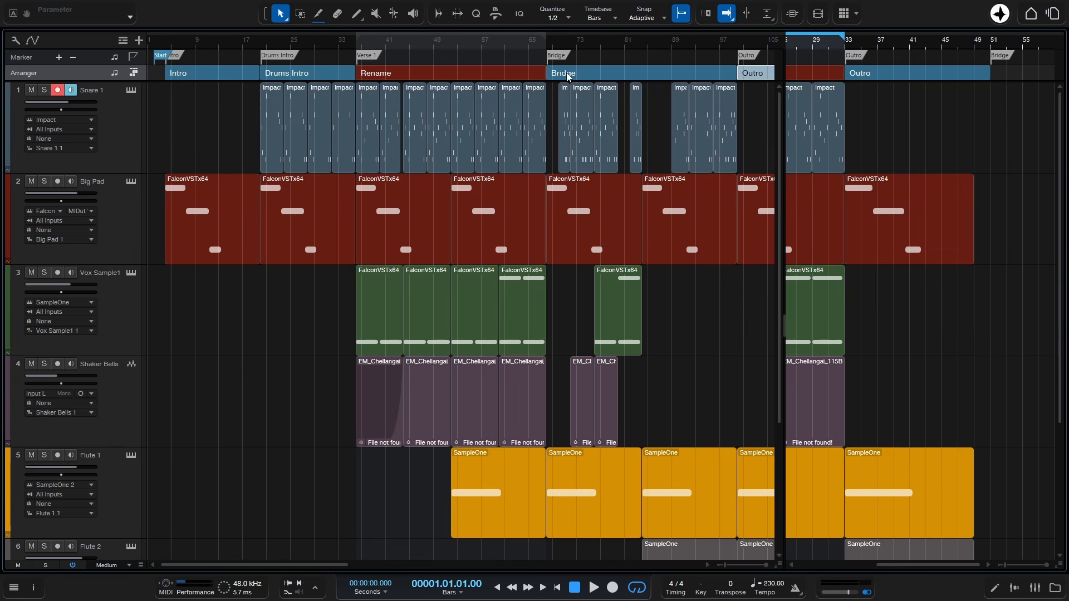
pyautogui.rightClick(430, 73)
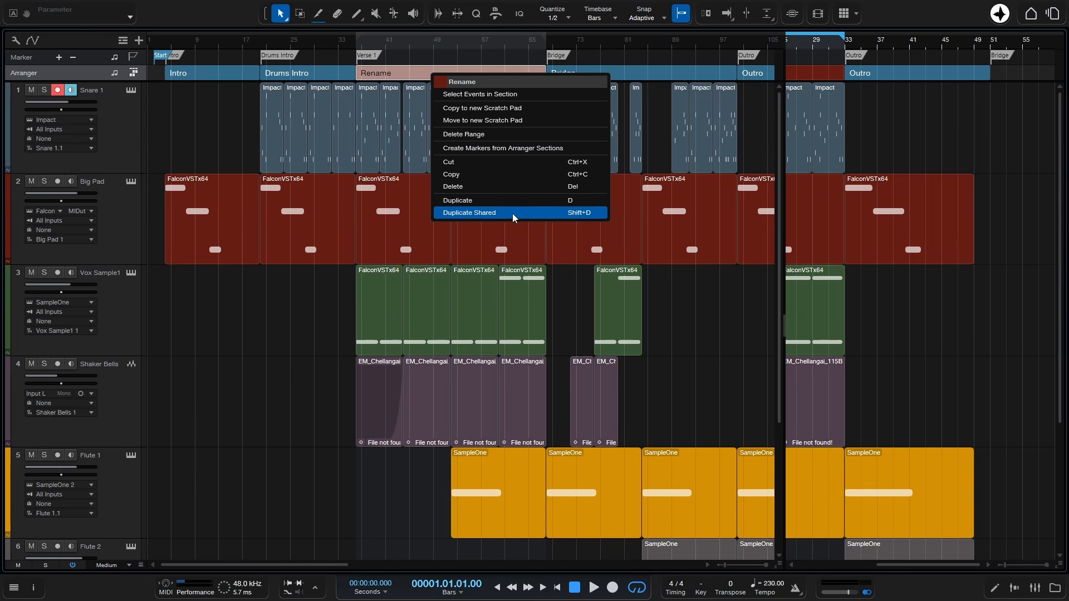
pyautogui.click(190, 379)
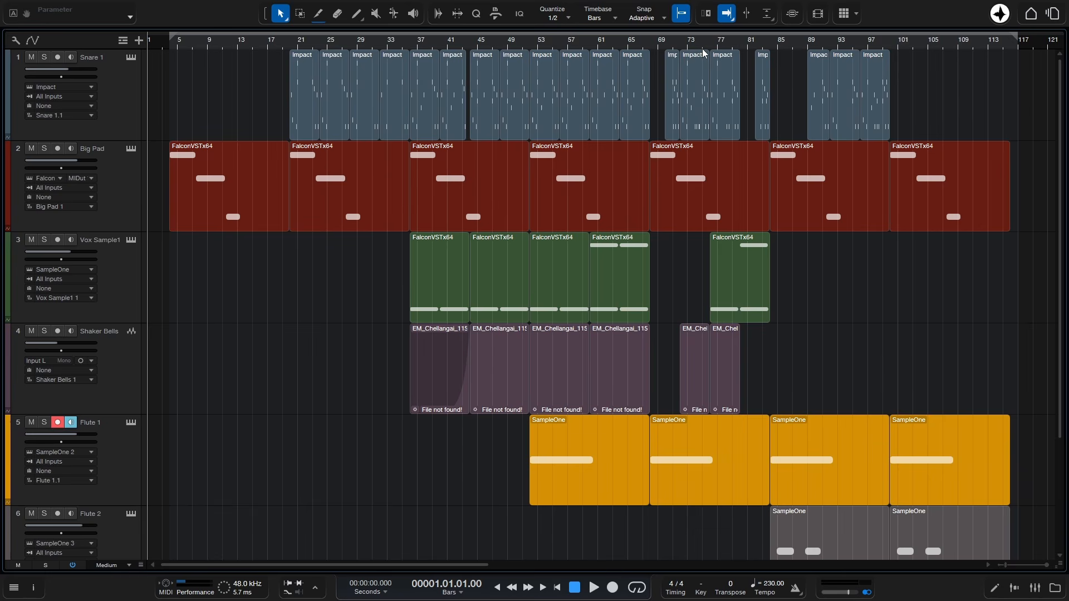
# - Show the Arranger track and create an Intro section spanning about bars 4 to 20
pyautogui.click(123, 43)
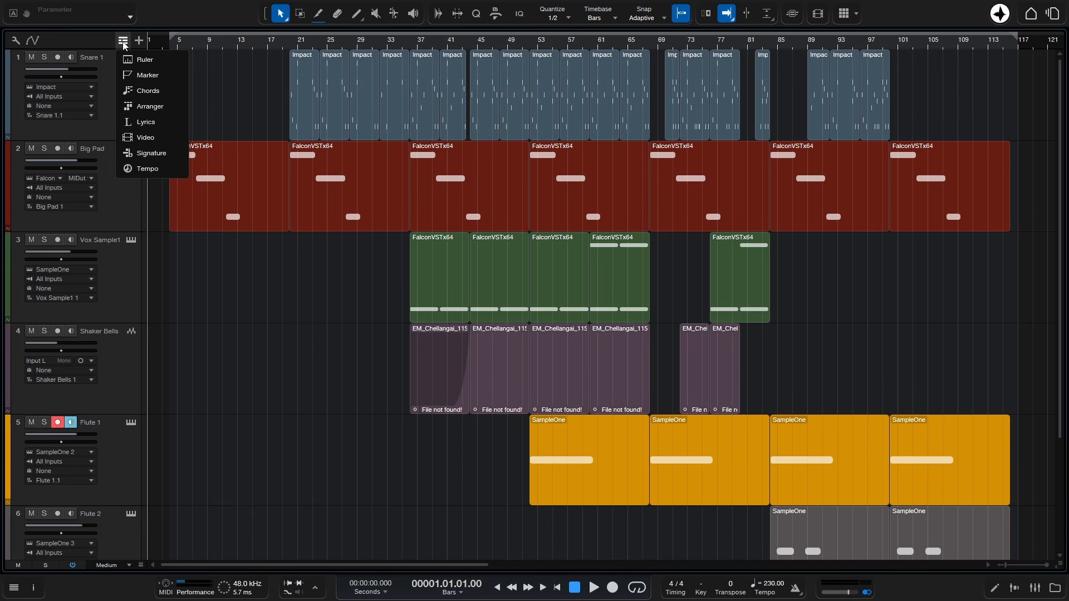
pyautogui.click(152, 108)
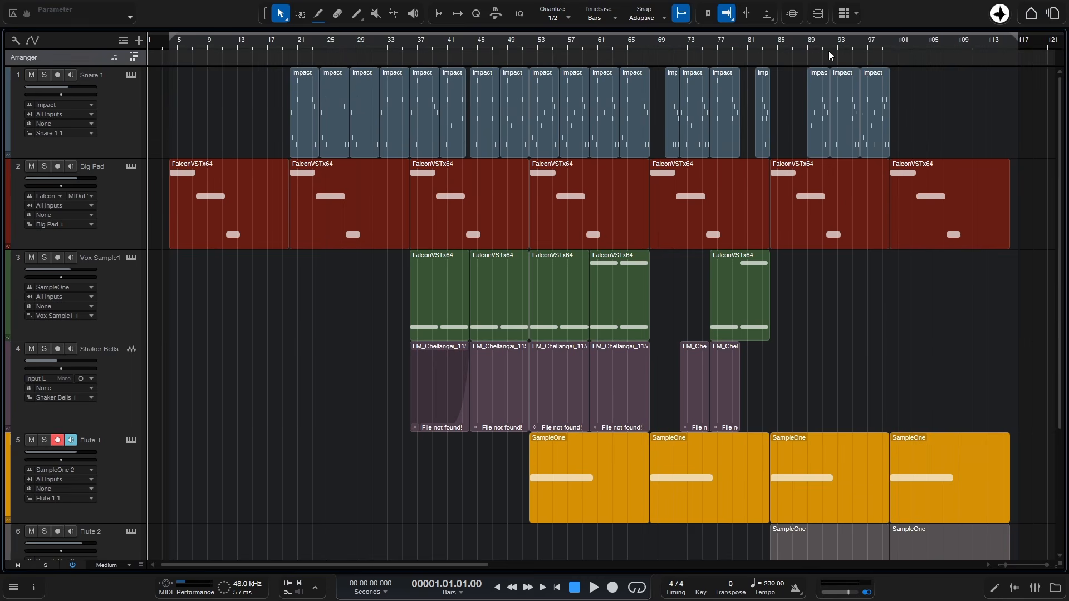
pyautogui.doubleClick(222, 58)
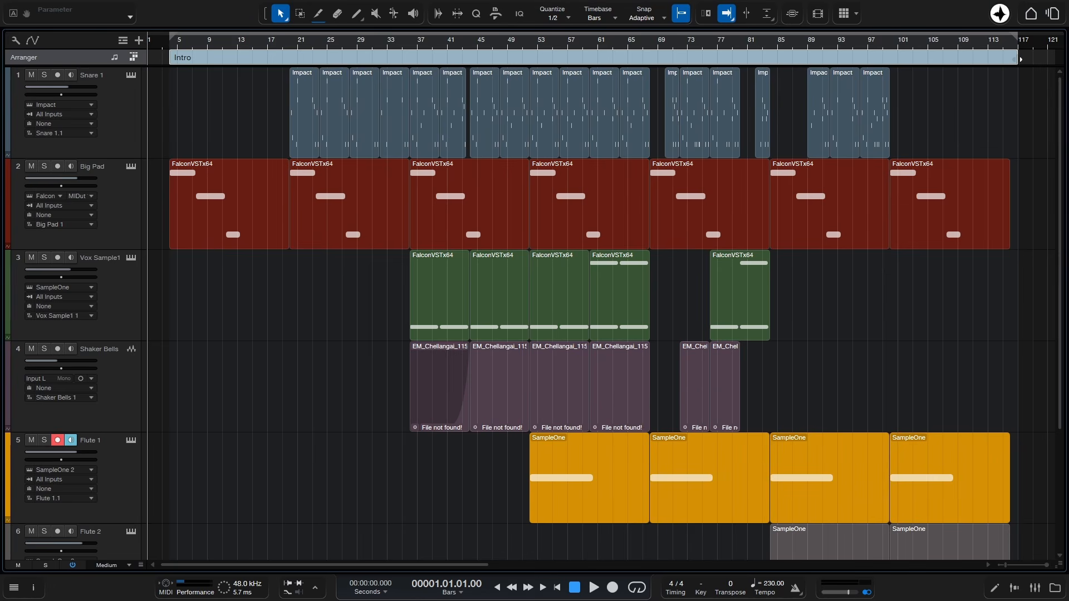
pyautogui.moveTo(1019, 58); pyautogui.dragTo(289, 55)
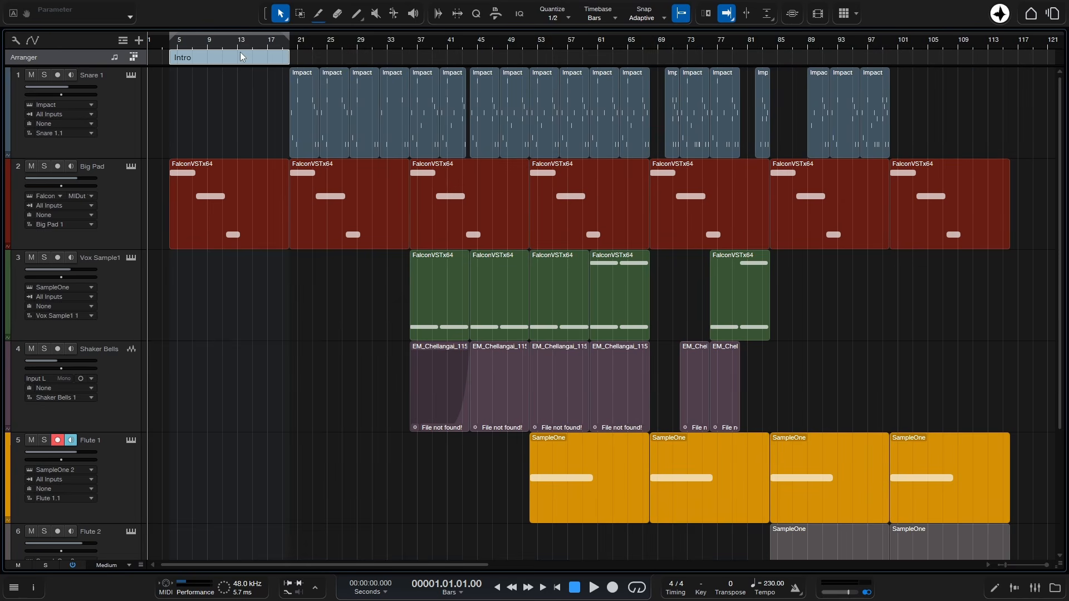
# - Add a Verse section directly after the Intro, extending to about bar 44
pyautogui.click(396, 58)
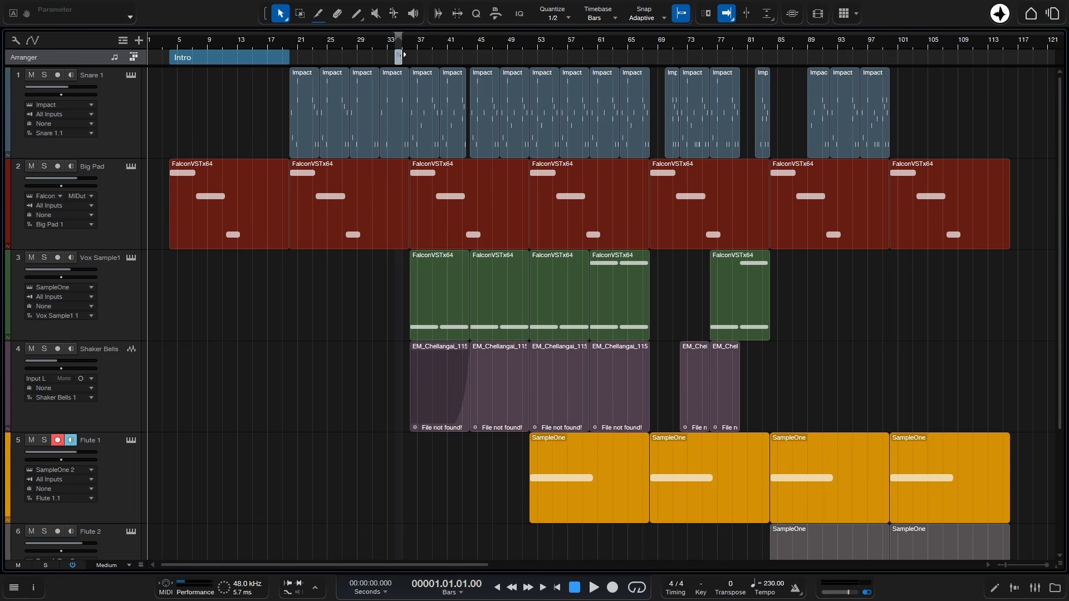
pyautogui.moveTo(399, 56); pyautogui.dragTo(469, 56)
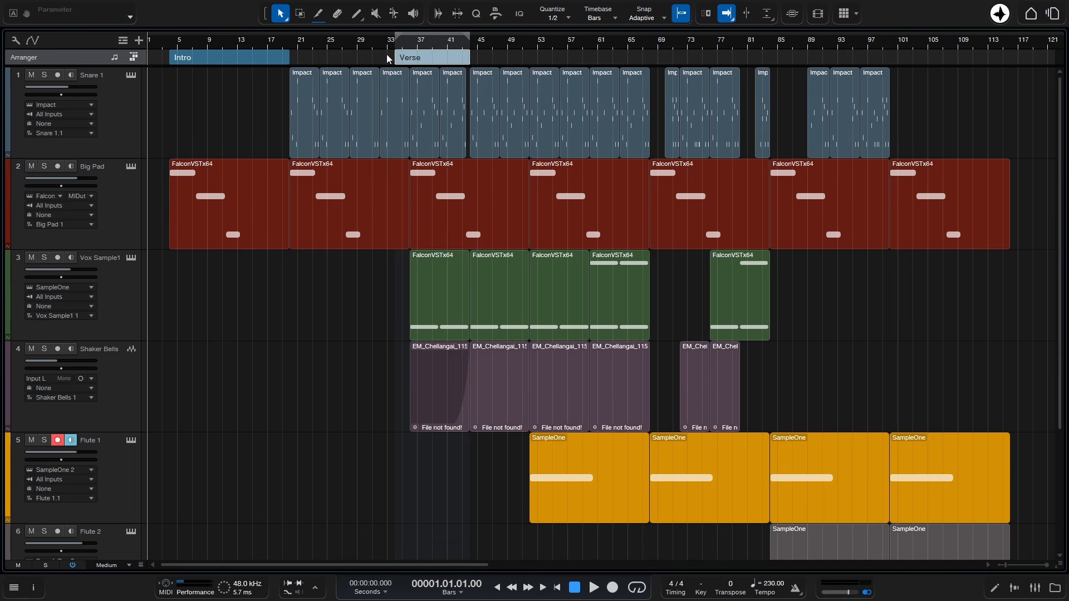
pyautogui.moveTo(396, 58); pyautogui.dragTo(292, 60)
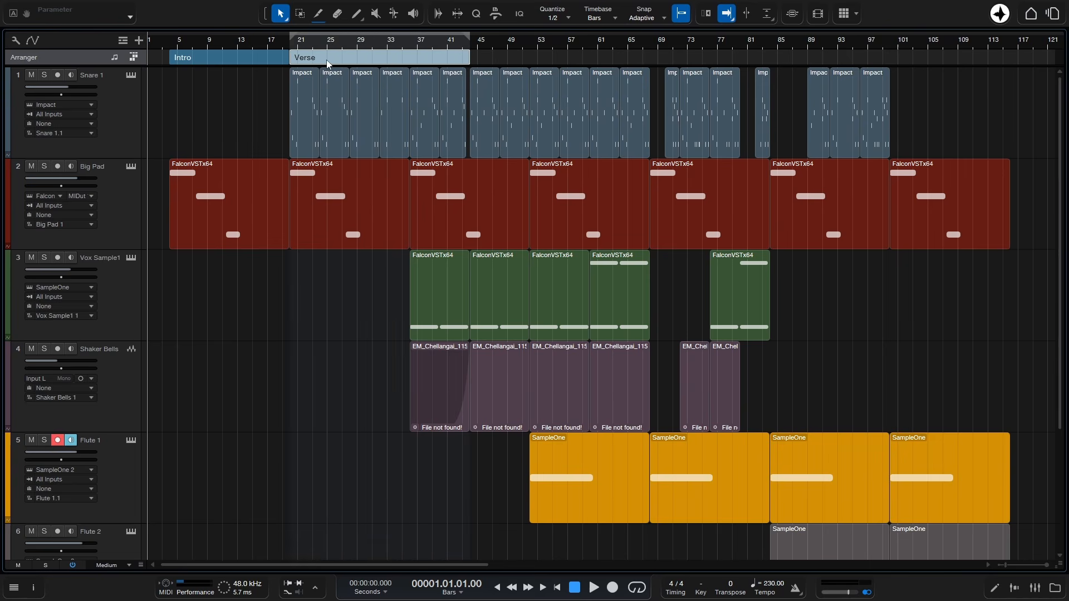
# - Enter "Verse" as the second section's name and set its color to dark purple
pyautogui.rightClick(379, 58)
pyautogui.click(422, 66)
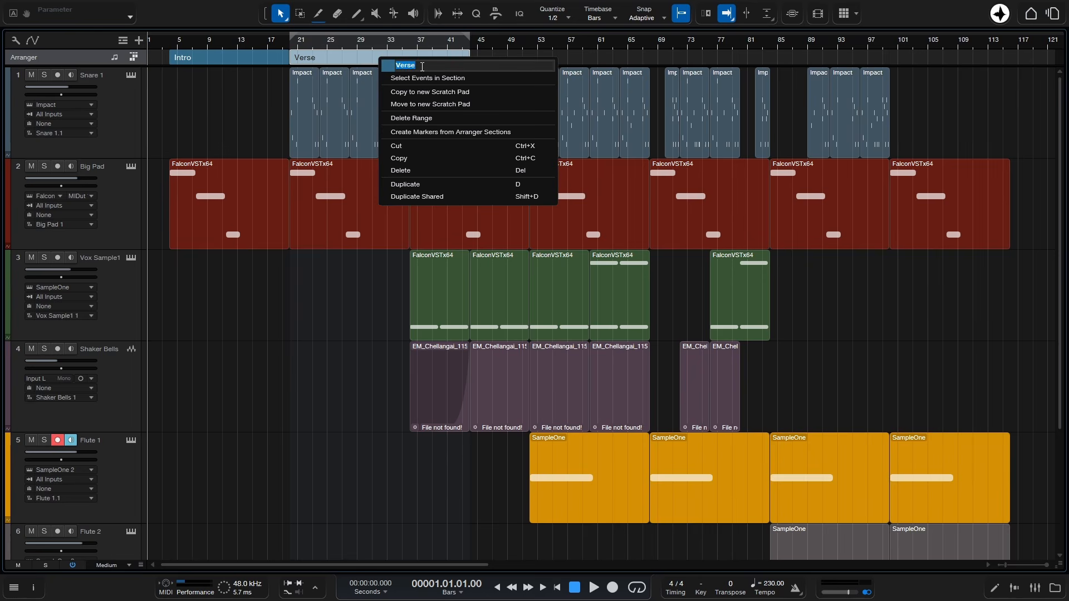
pyautogui.write('Verse')
pyautogui.press('Return')
pyautogui.click(389, 66)
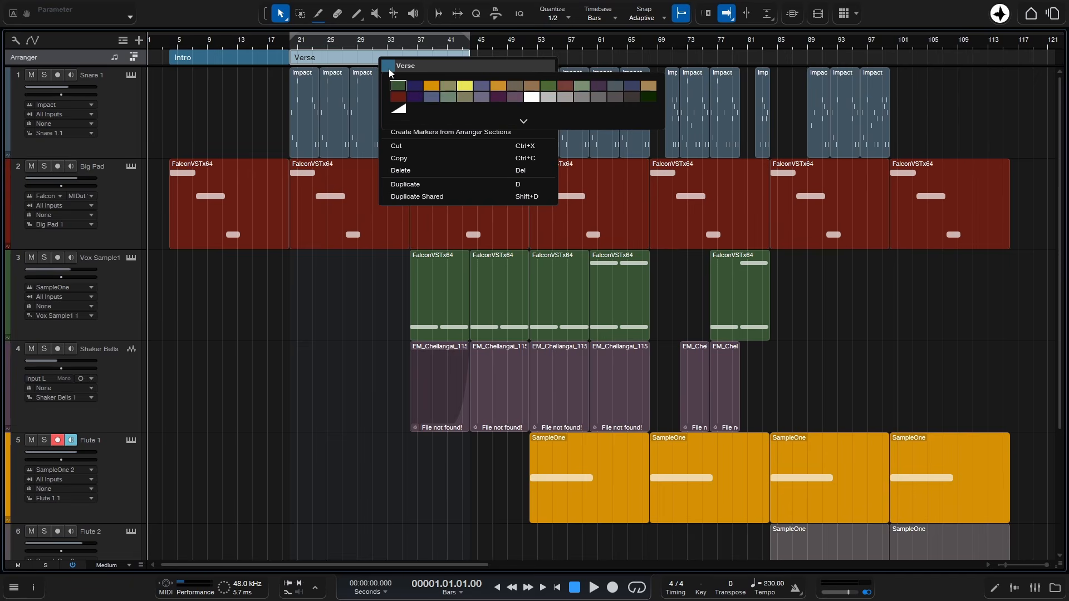
pyautogui.click(419, 96)
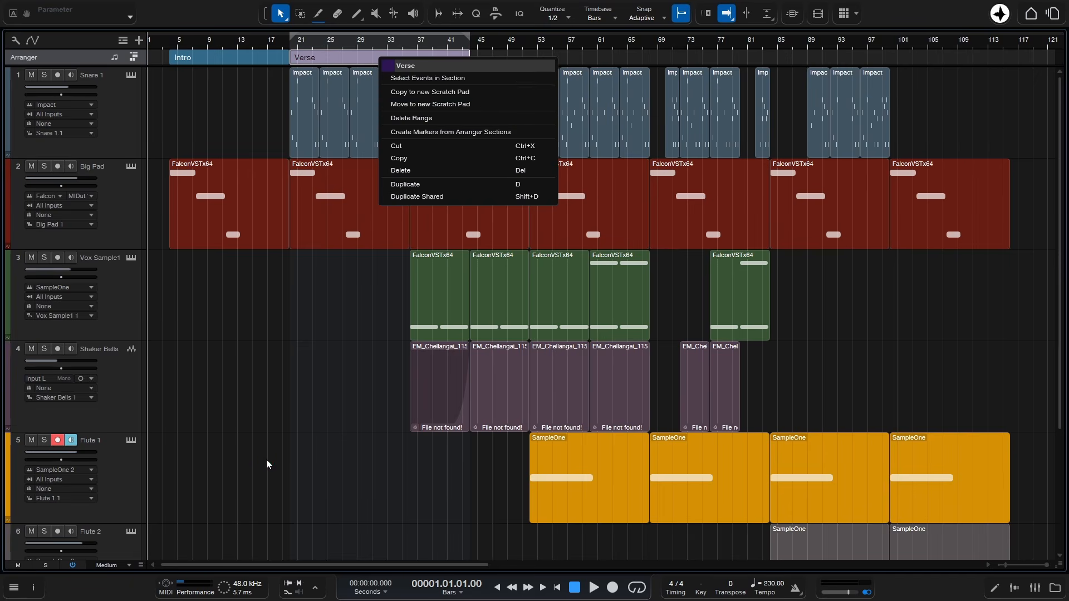
pyautogui.click(275, 383)
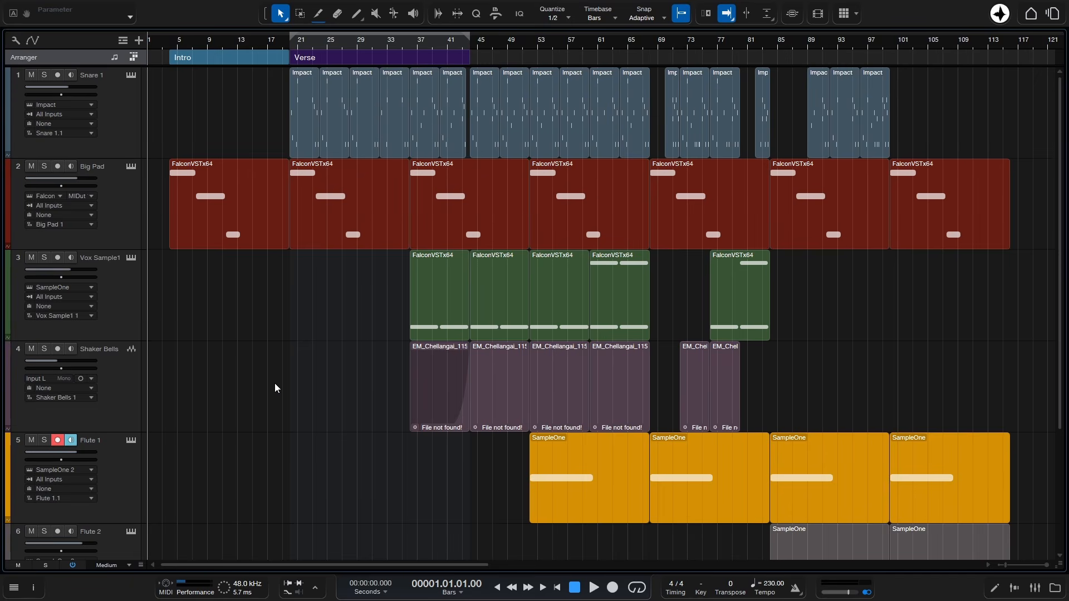